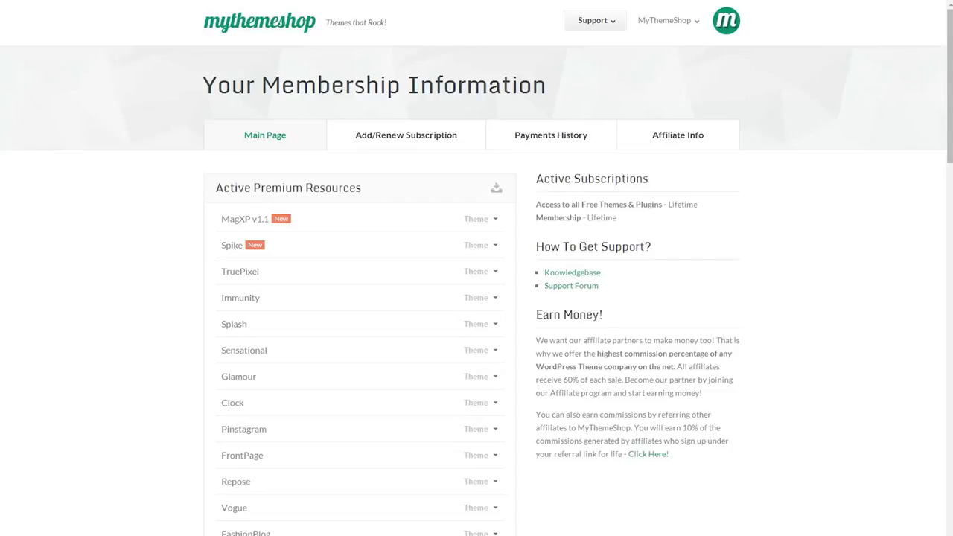
Expand the Spike theme's row and download its demo data archive, spike_dummydata.zip.
scroll(477, 297, down, 1)
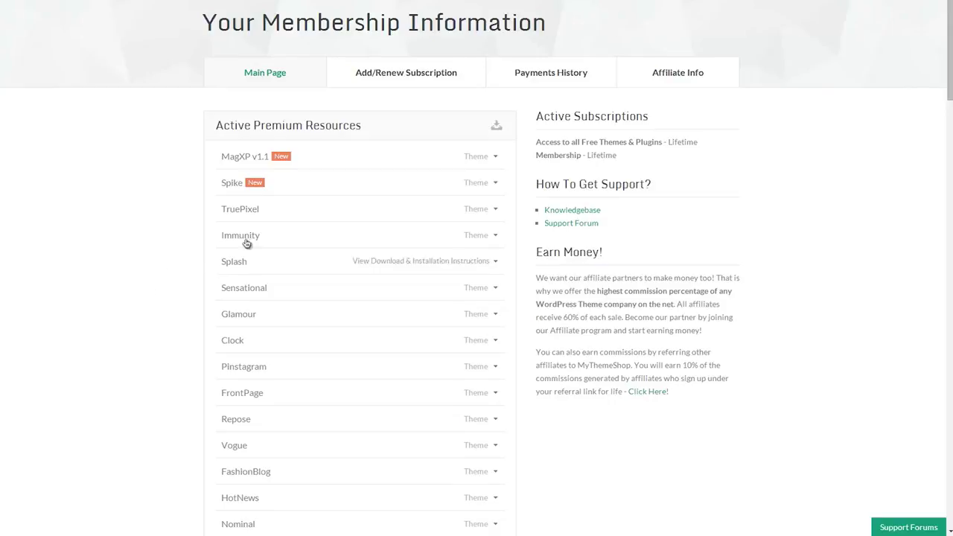
click(497, 186)
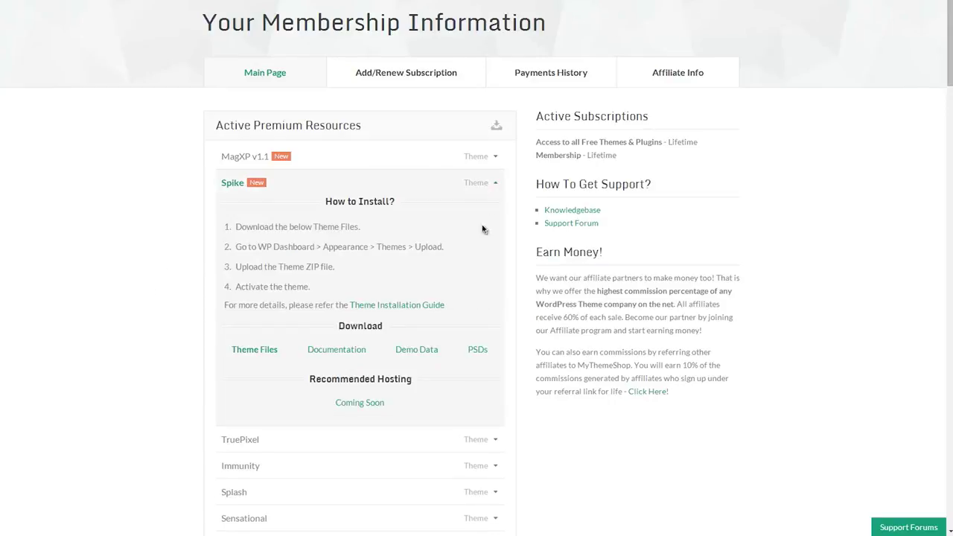
click(430, 353)
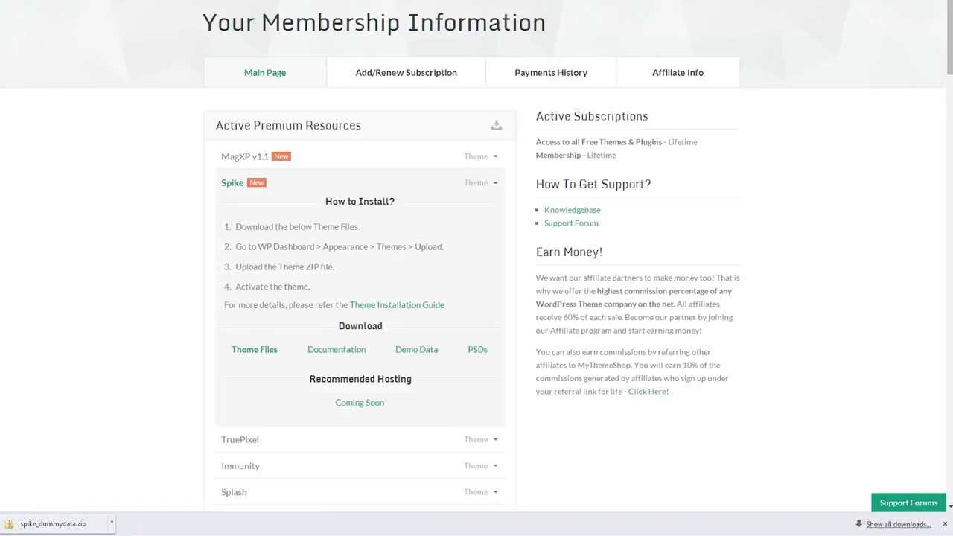
Extract spike_dummydata.zip in place, open the inner spike_dummydata folder and select READ_ME.txt.
click(112, 523)
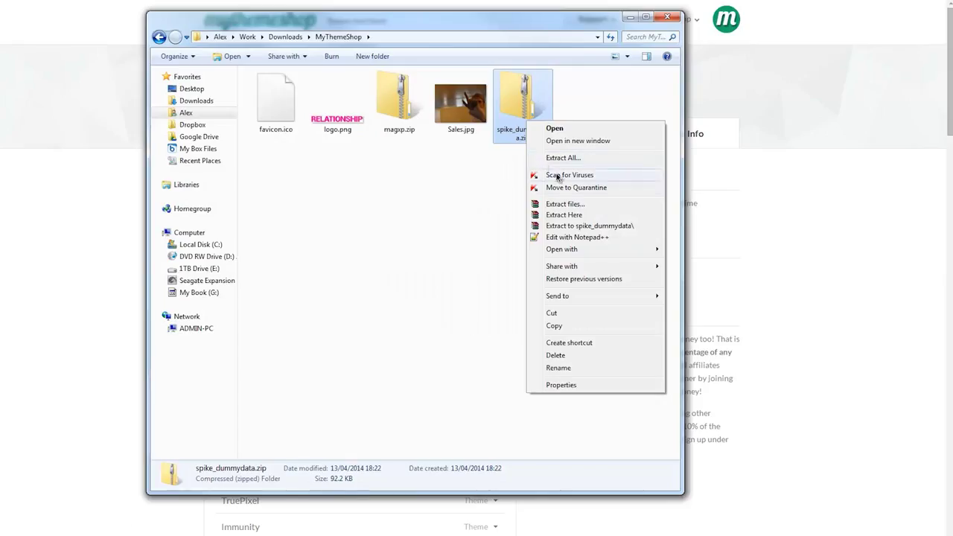
click(566, 225)
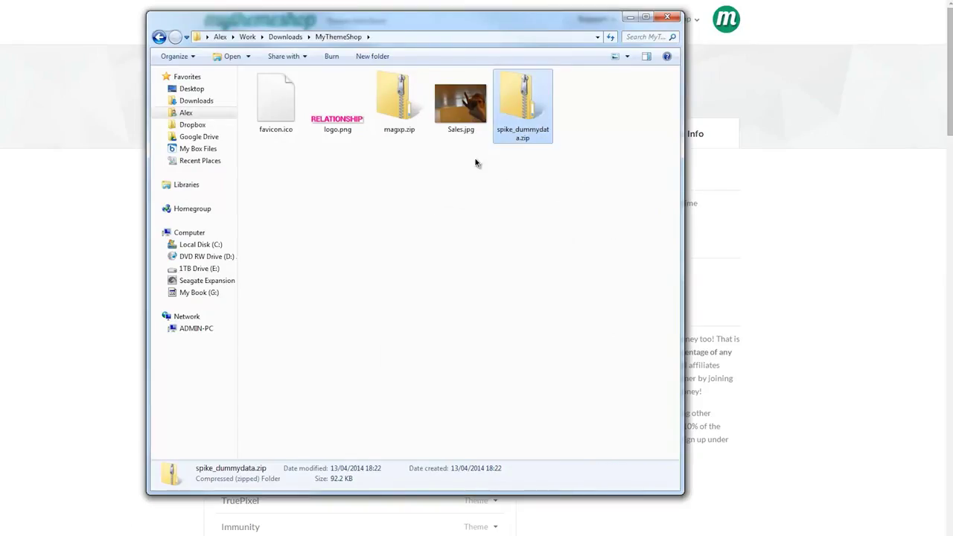
double_click(280, 112)
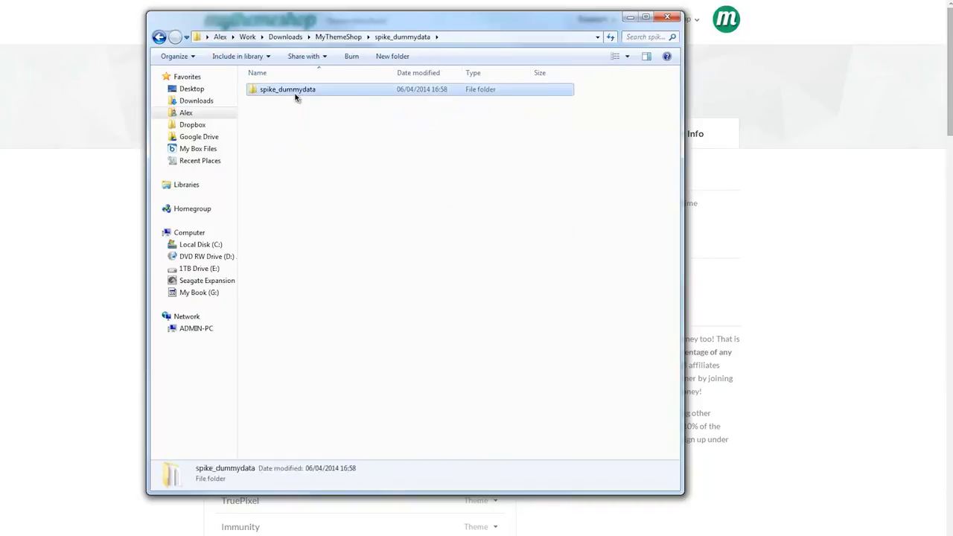
double_click(294, 93)
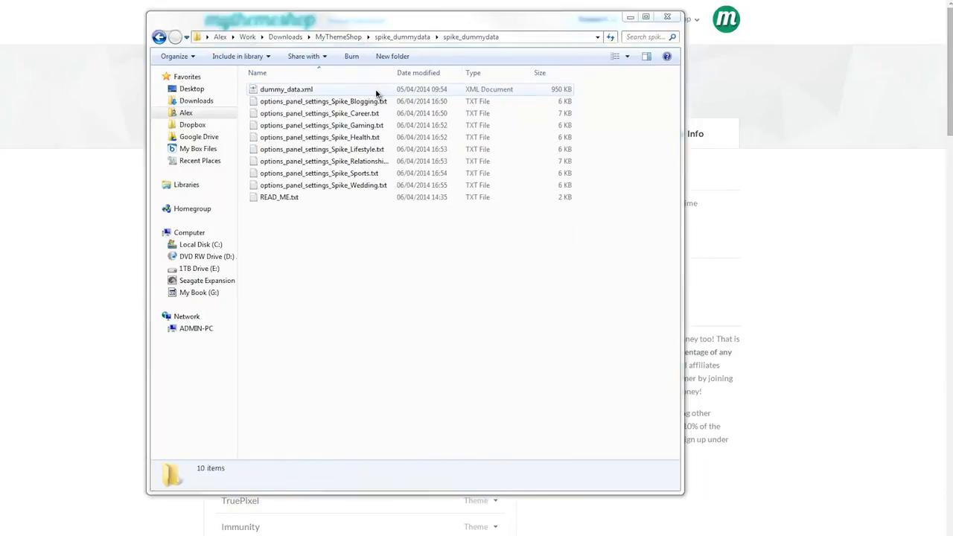
click(337, 199)
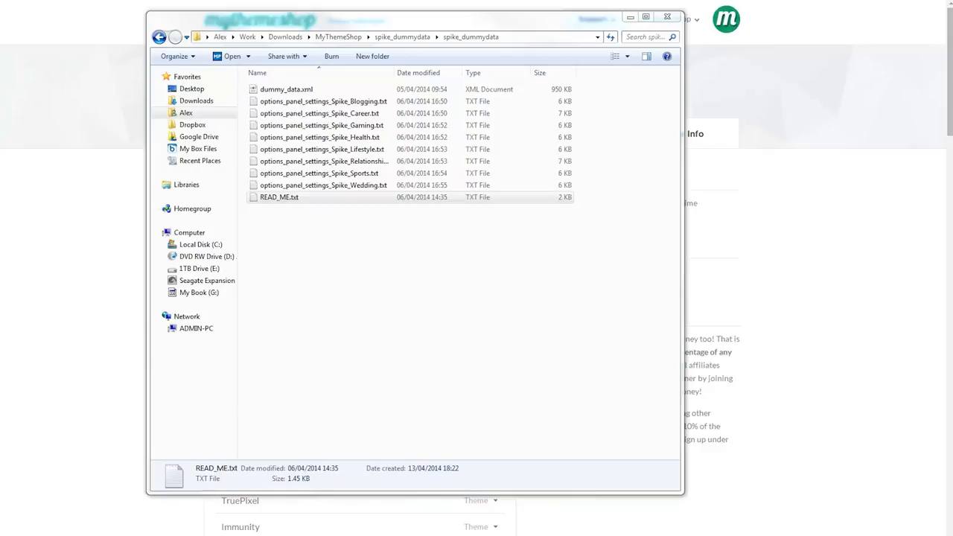
click(308, 200)
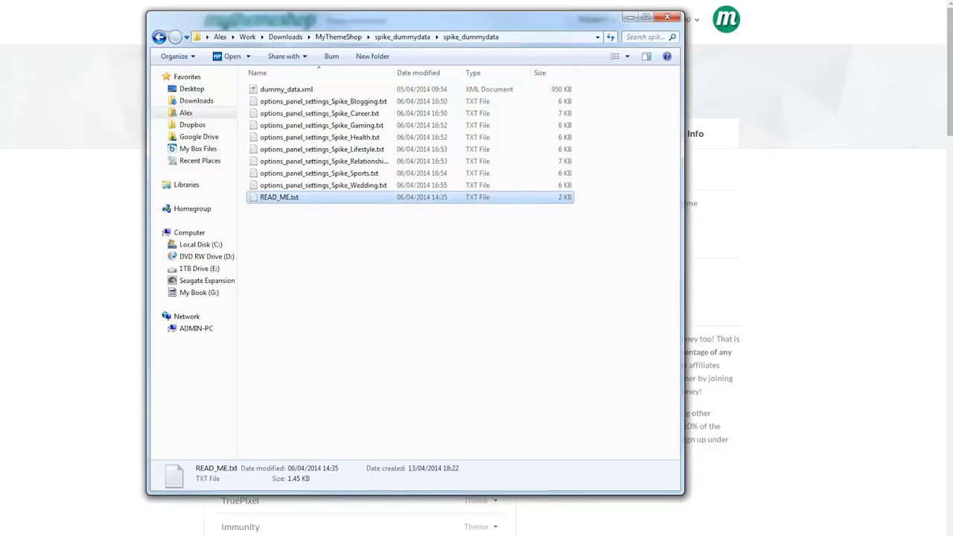
Read the import instructions in READ_ME.txt in Notepad, then close it.
key(Return)
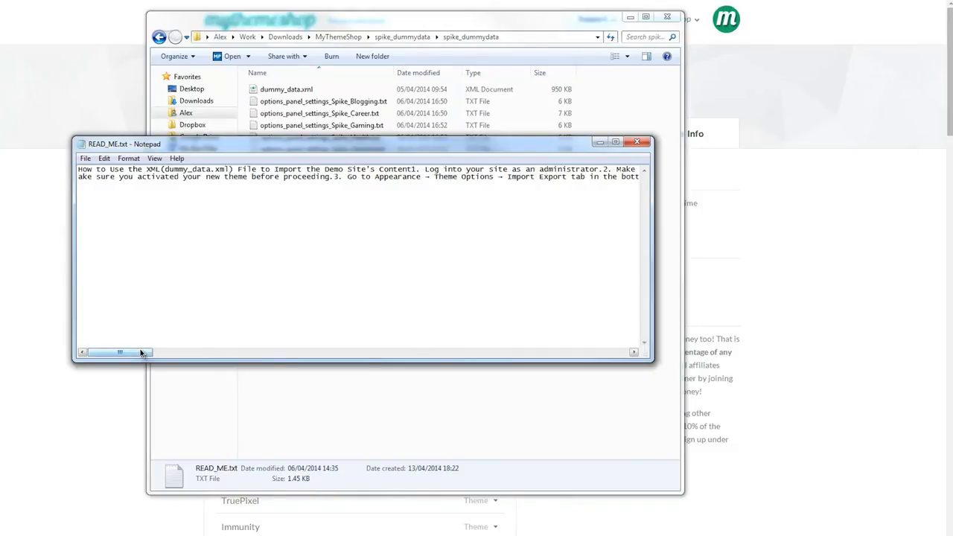
drag(141, 353, 85, 337)
click(635, 141)
Close the file window and return to the site's WordPress Dashboard.
click(97, 417)
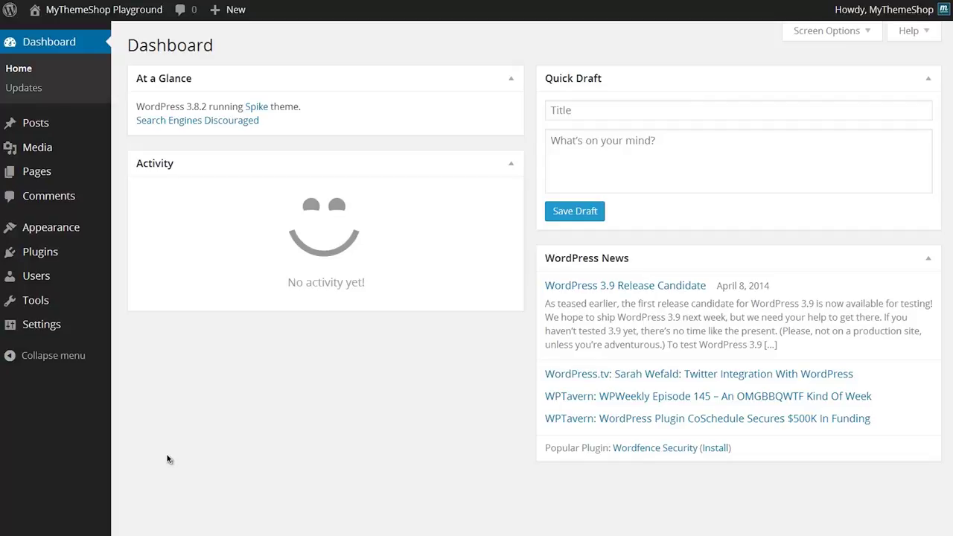
Install the WordPress Importer 0.6.1 plugin via Tools > Import > WordPress.
mouse_move(96, 303)
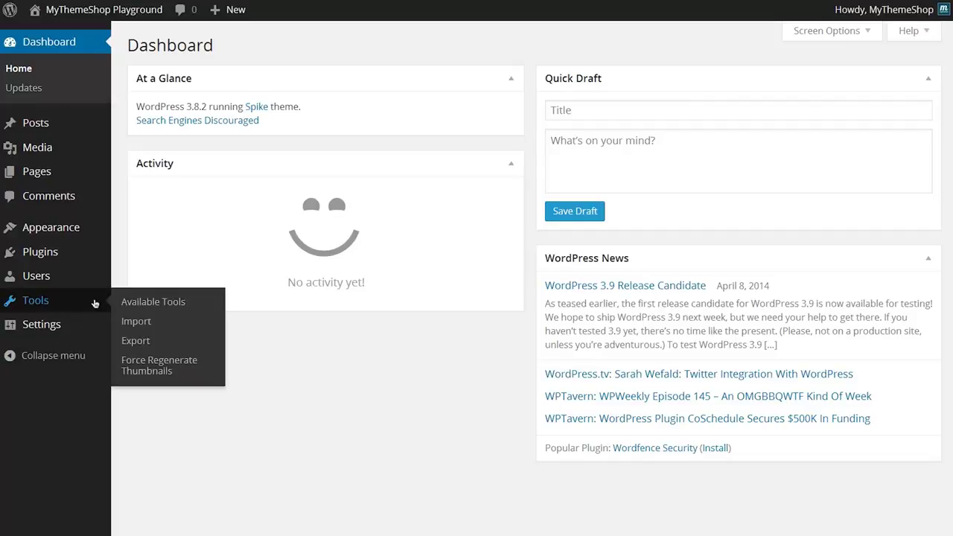
click(136, 321)
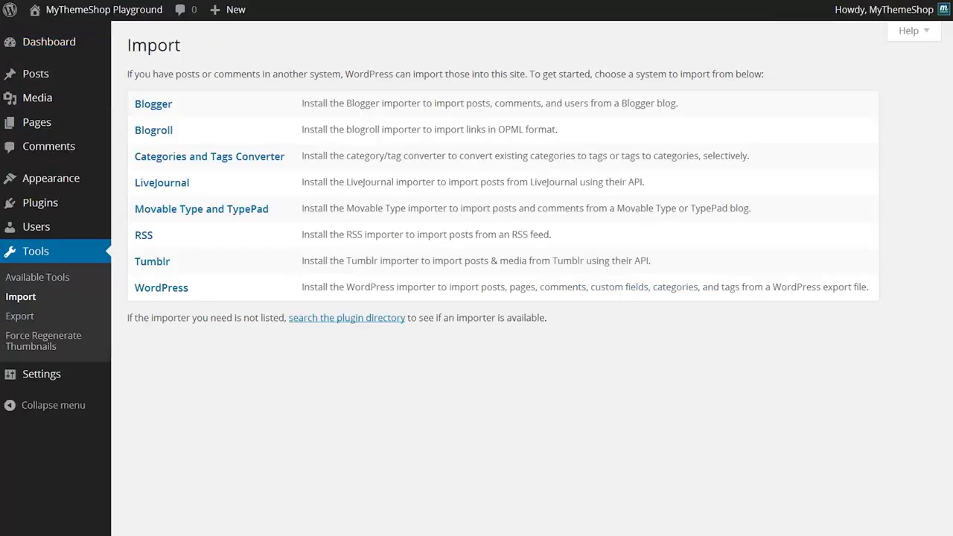
click(173, 291)
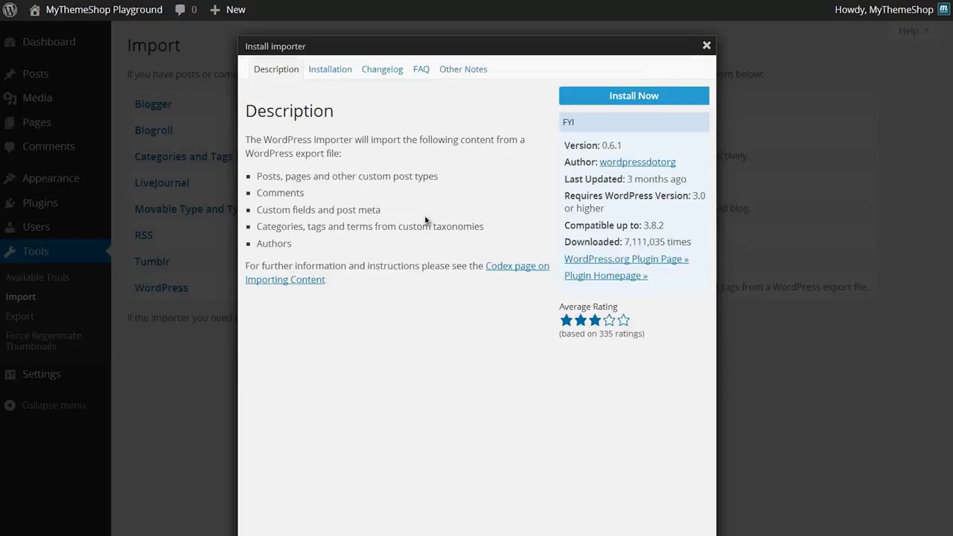
click(618, 97)
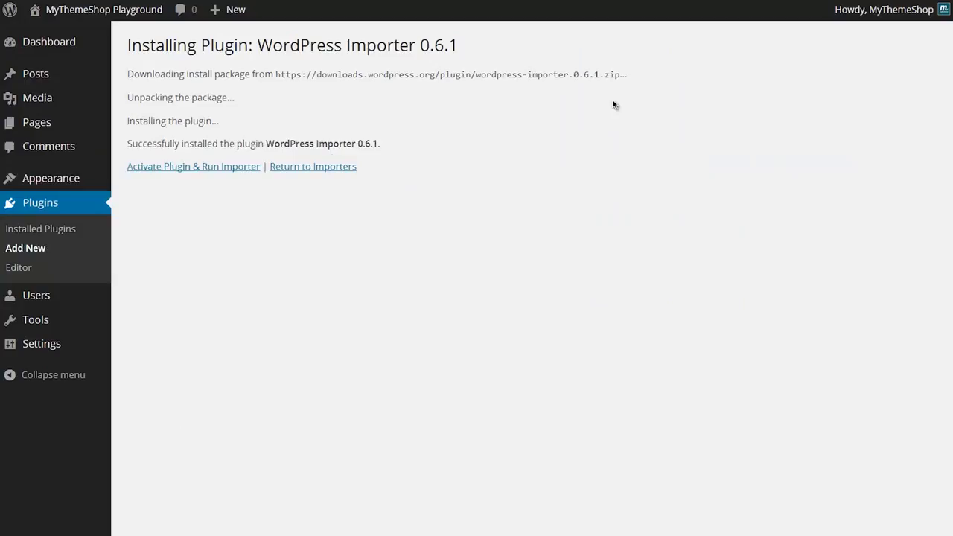
Activate the importer and choose spike_dummydata\spike_dummydata\dummy_data.xml as the import file.
click(202, 167)
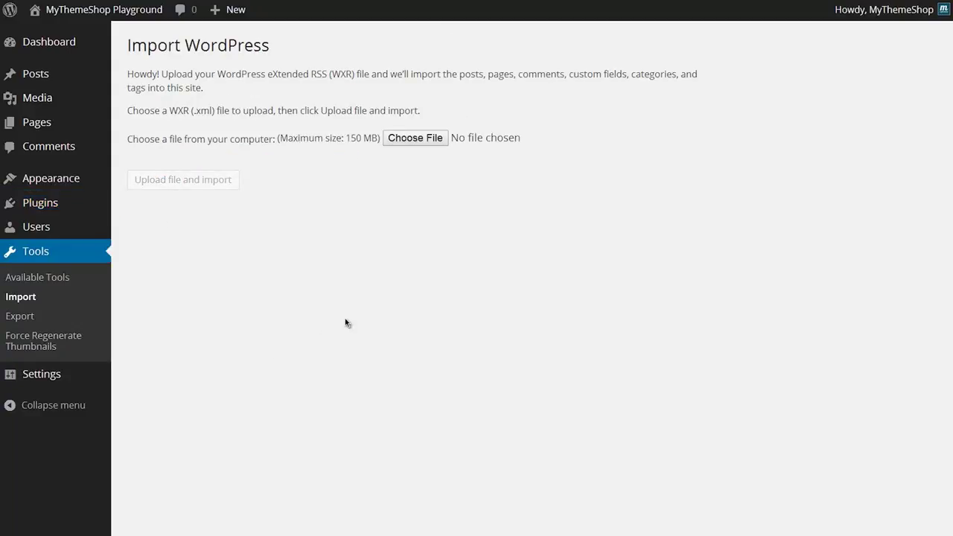
click(403, 141)
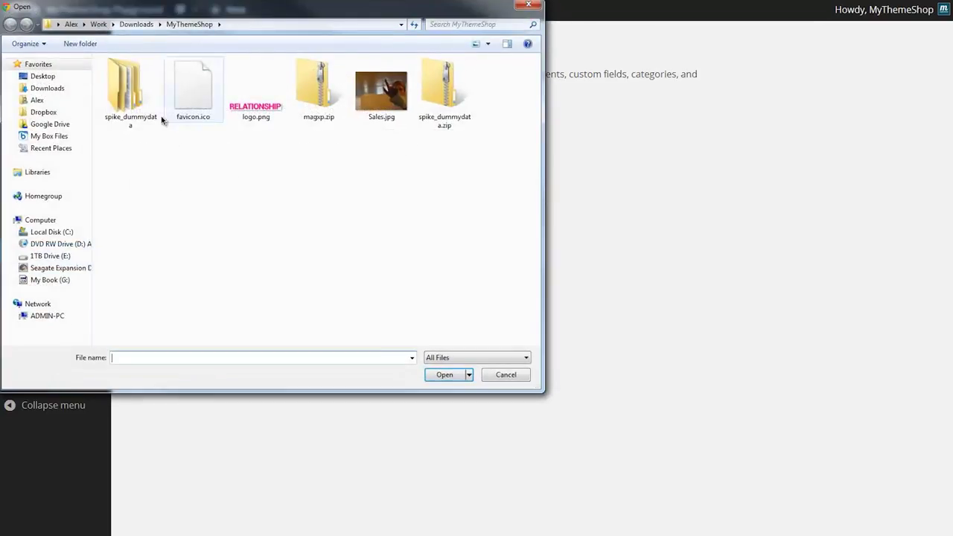
double_click(141, 96)
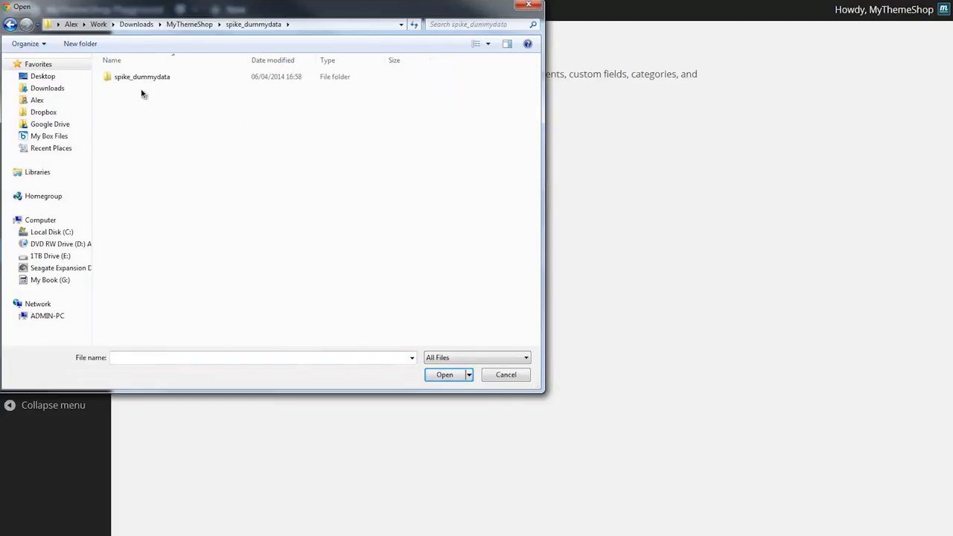
double_click(141, 77)
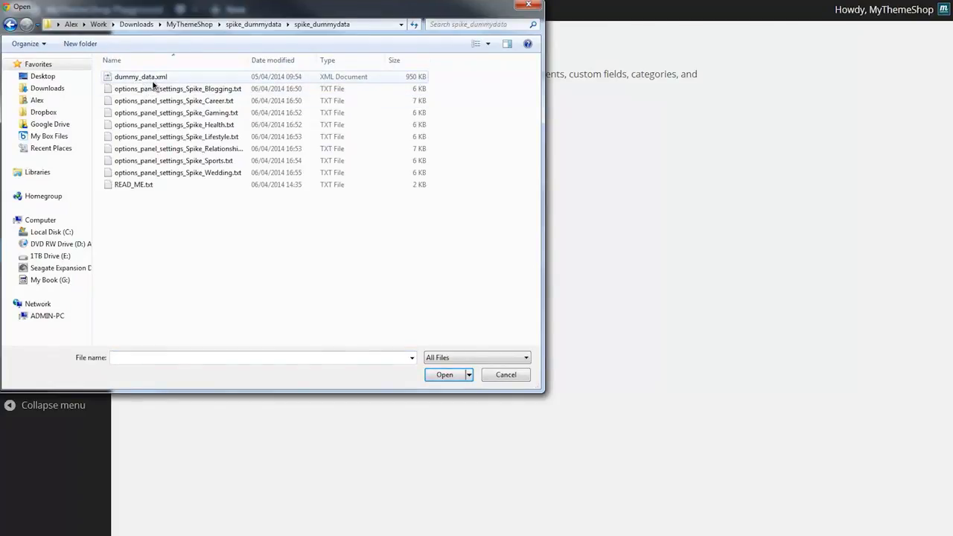
double_click(154, 78)
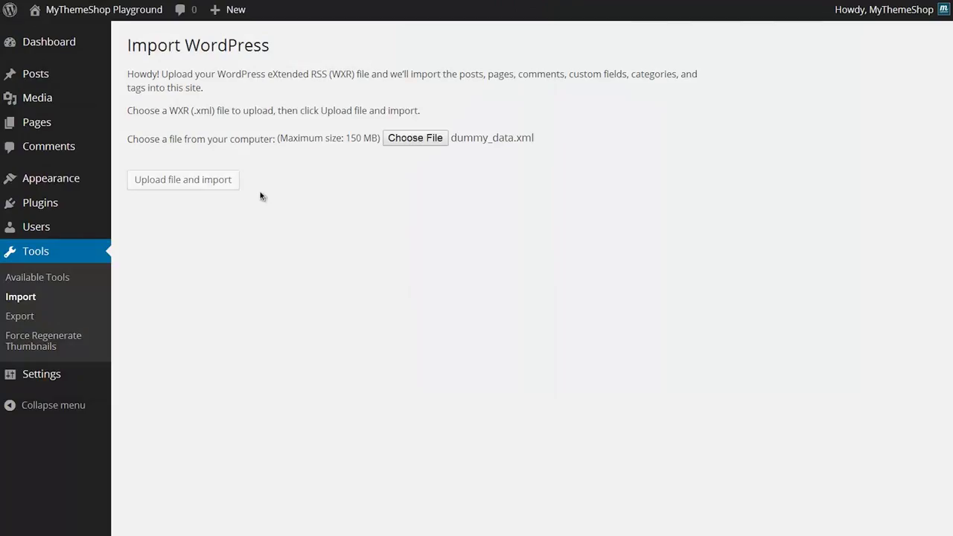
Upload dummy_data.xml, assign imported posts to MyThemeShop Team and enable attachment downloading.
click(215, 184)
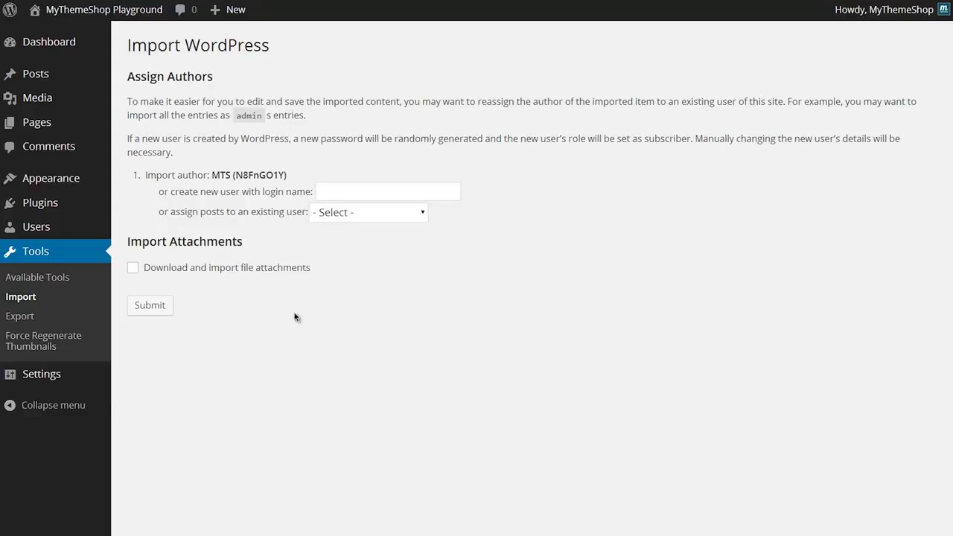
click(389, 218)
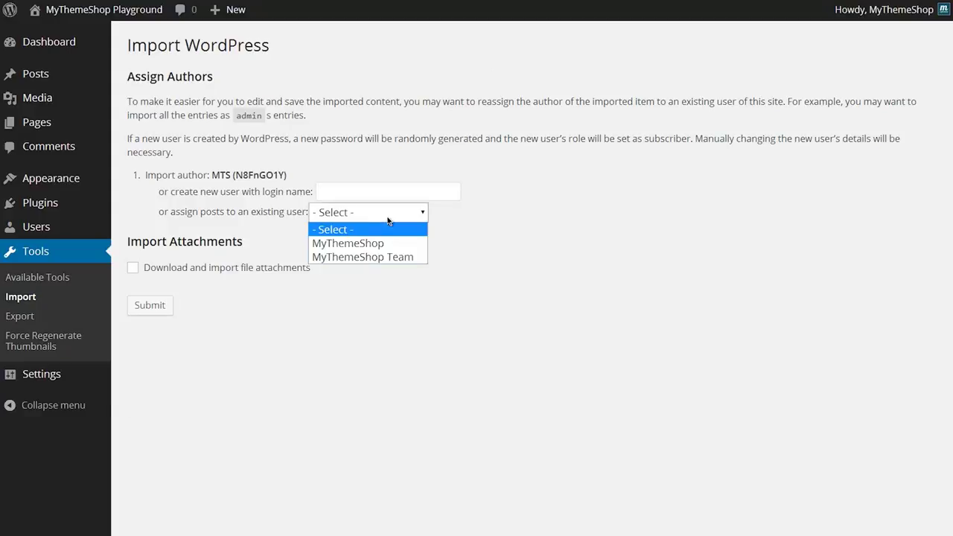
click(375, 257)
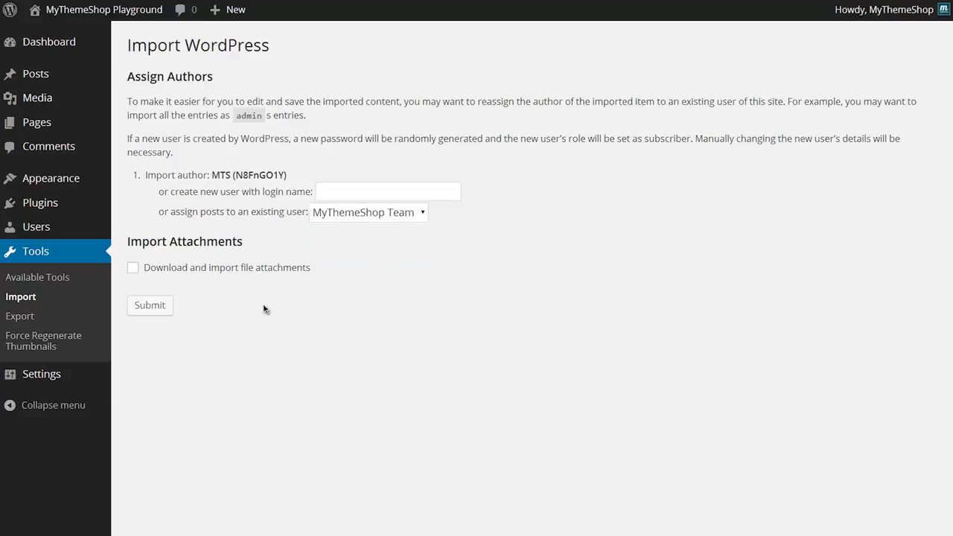
click(231, 271)
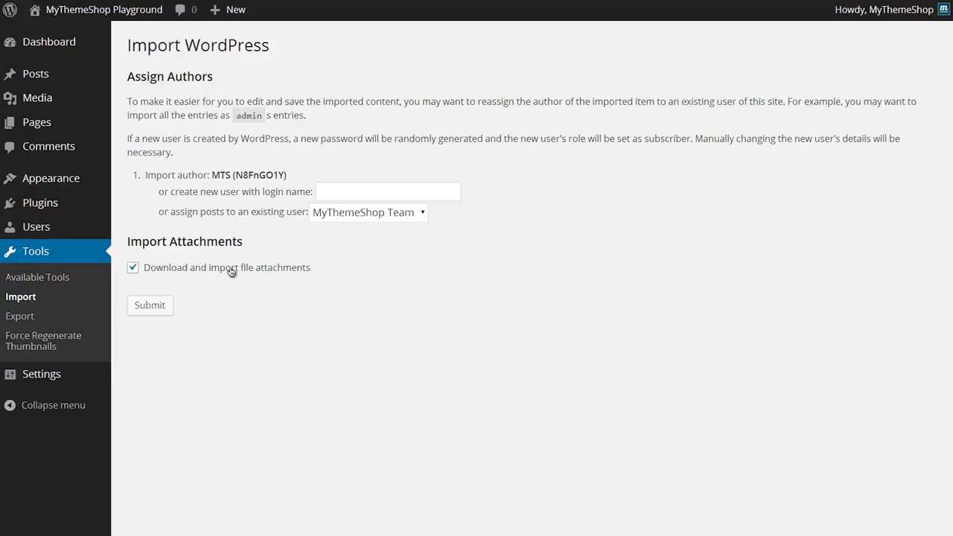
click(151, 311)
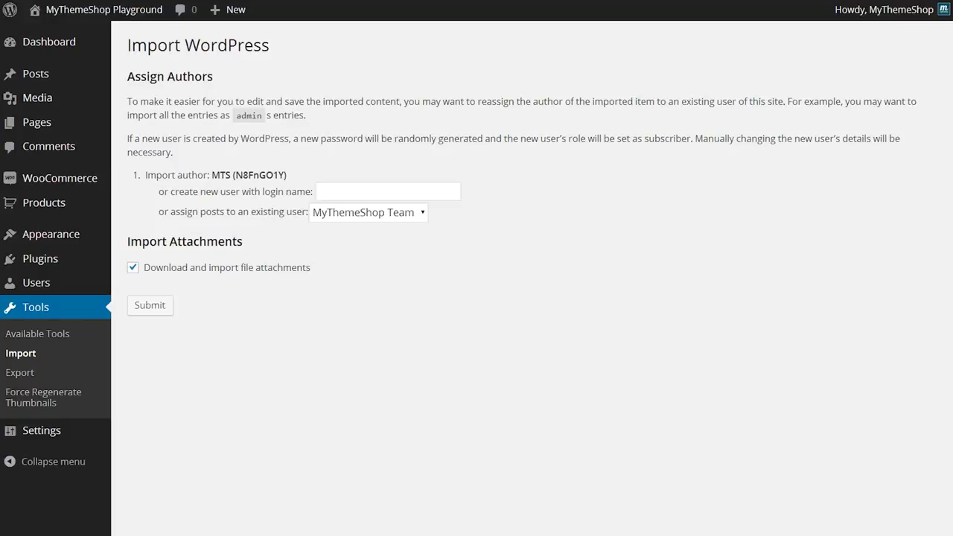
Submit the import and open the Media Library, showing 47 items with wallpaper images.
click(156, 311)
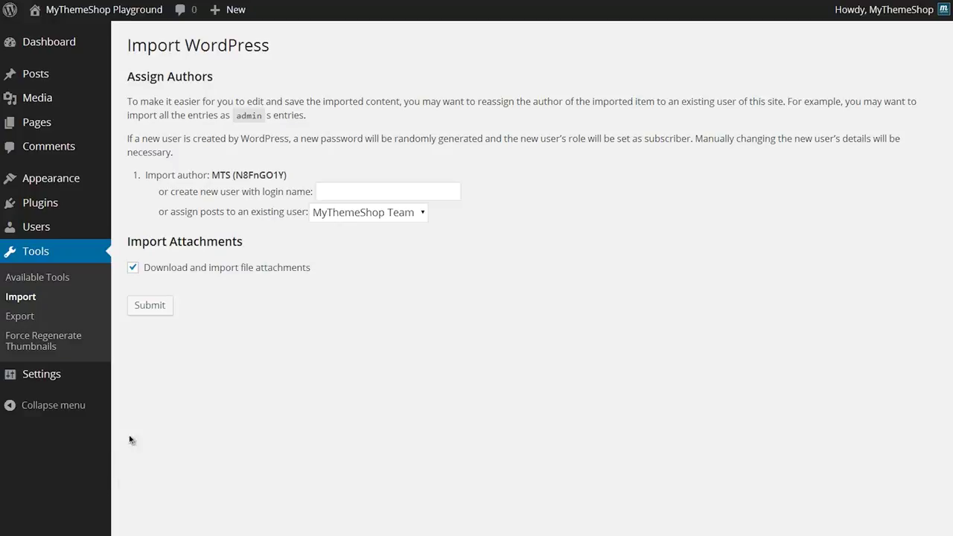
mouse_move(63, 102)
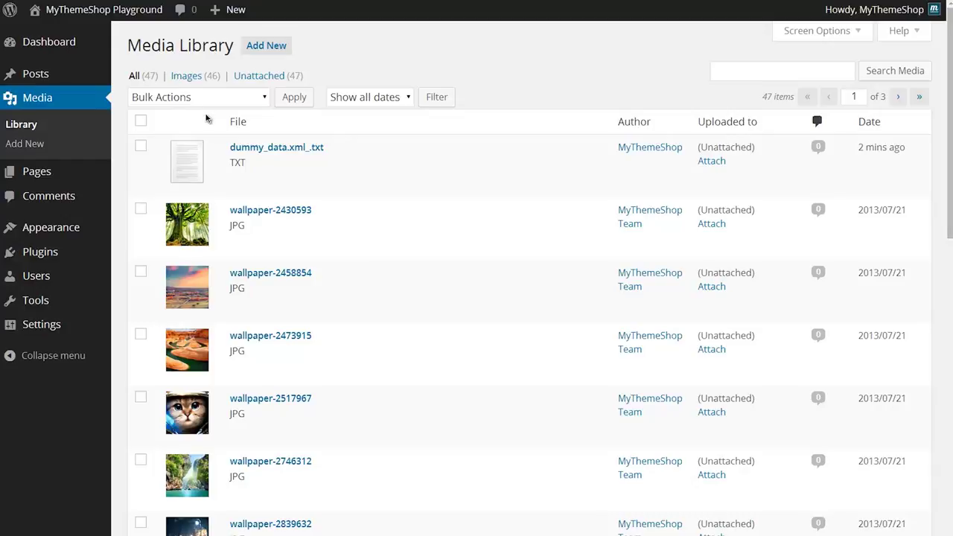
Wait until the importer reports 'All done. Have fun!'.
mouse_move(262, 141)
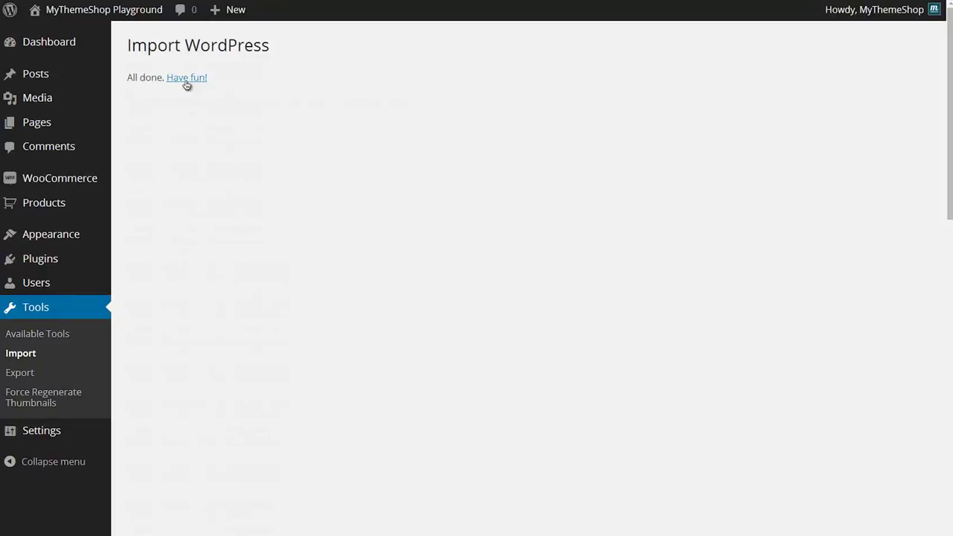
View the site front end and scroll through the imported demo posts and sidebar widgets.
click(186, 77)
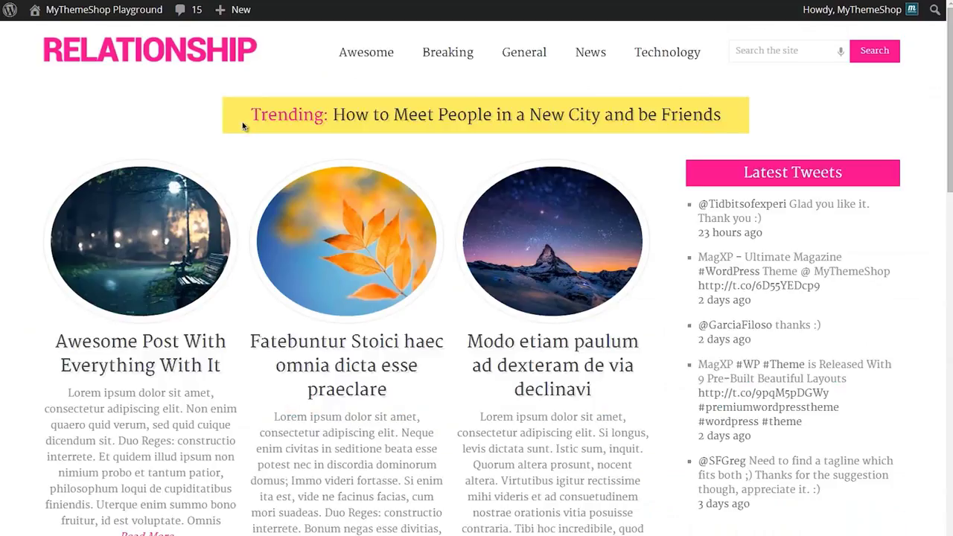
scroll(242, 123, down, 15)
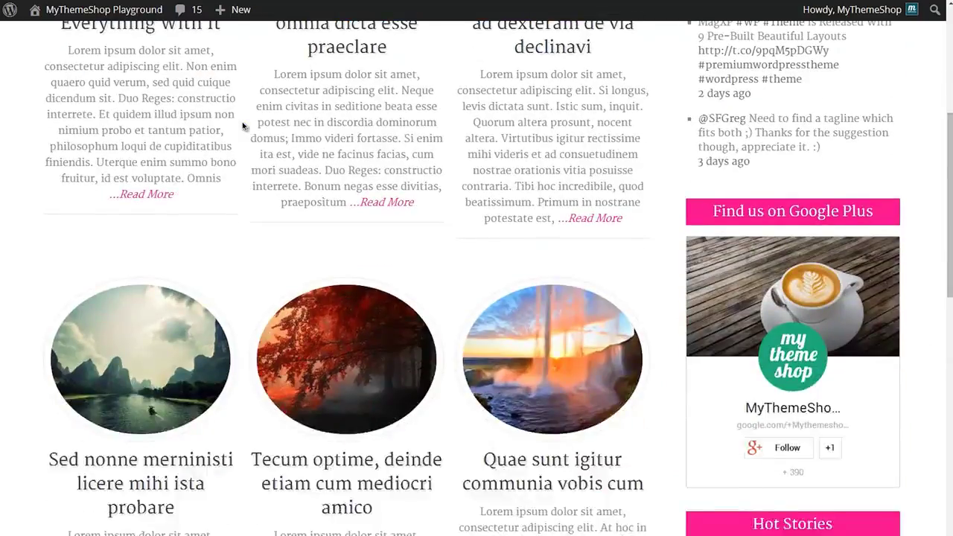
scroll(242, 123, down, 3)
scroll(242, 122, up, 18)
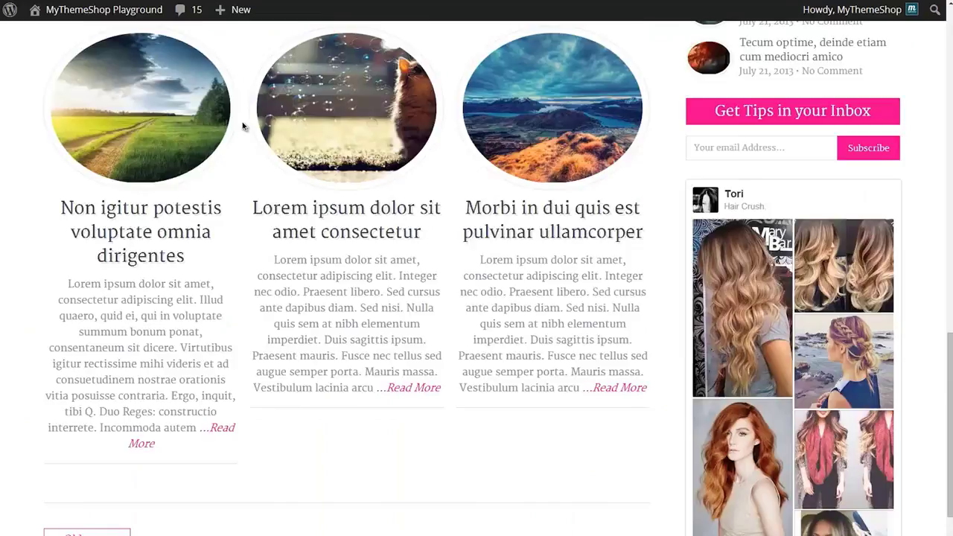